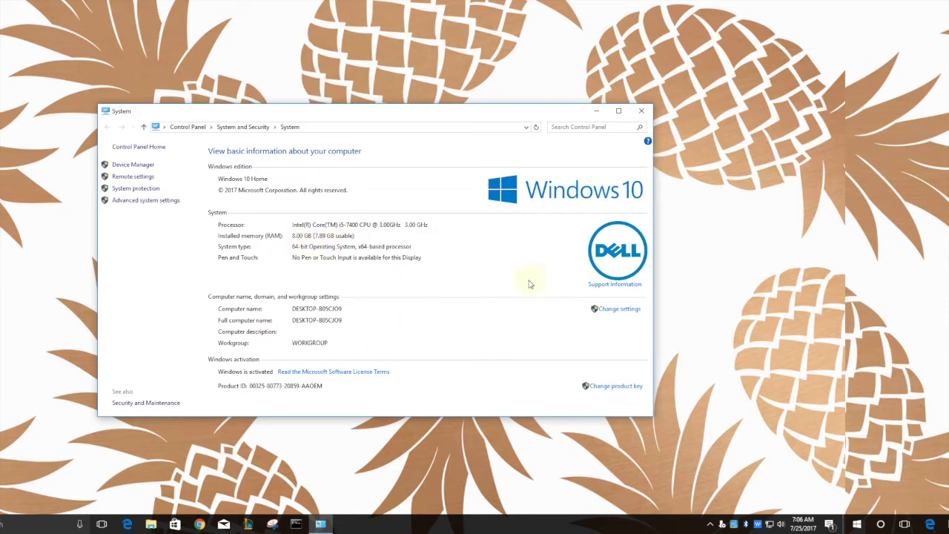
# - Open Device Manager and expand the Bluetooth, display adapters and other device categories
pyautogui.click(134, 165)
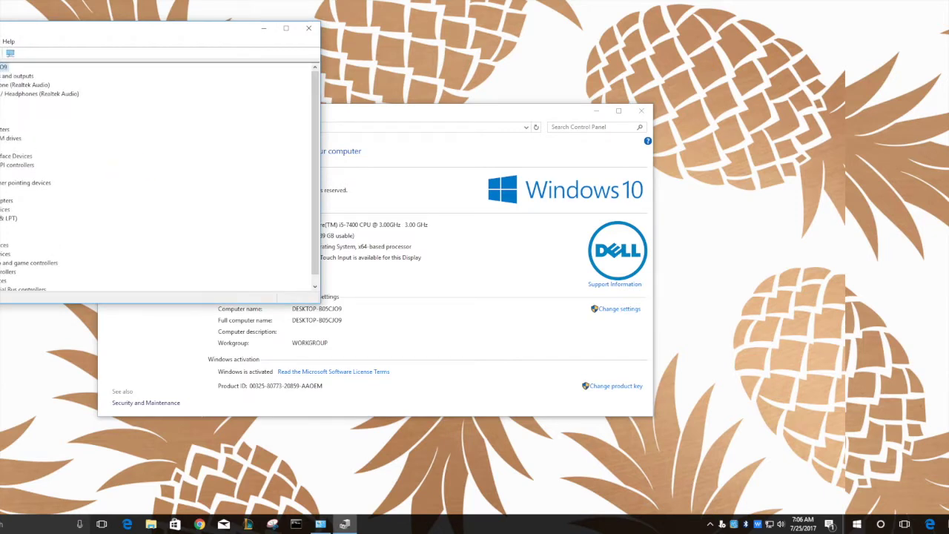
pyautogui.doubleClick(59, 103)
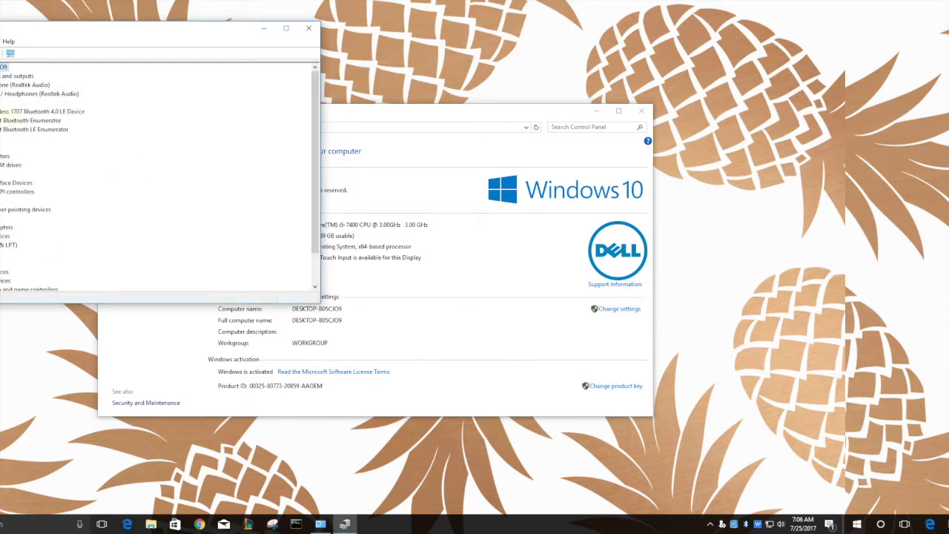
pyautogui.click(22, 113)
pyautogui.doubleClick(8, 137)
pyautogui.doubleClick(7, 155)
pyautogui.doubleClick(7, 182)
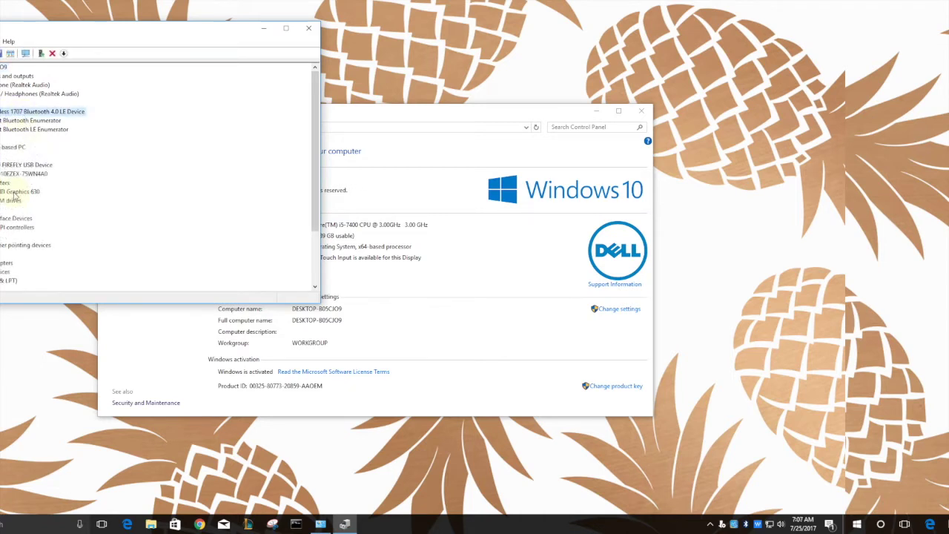
# - Inspect the Intel HD Graphics 630 properties, take a screen capture, and bring up the network adapter's actions
pyautogui.doubleClick(14, 194)
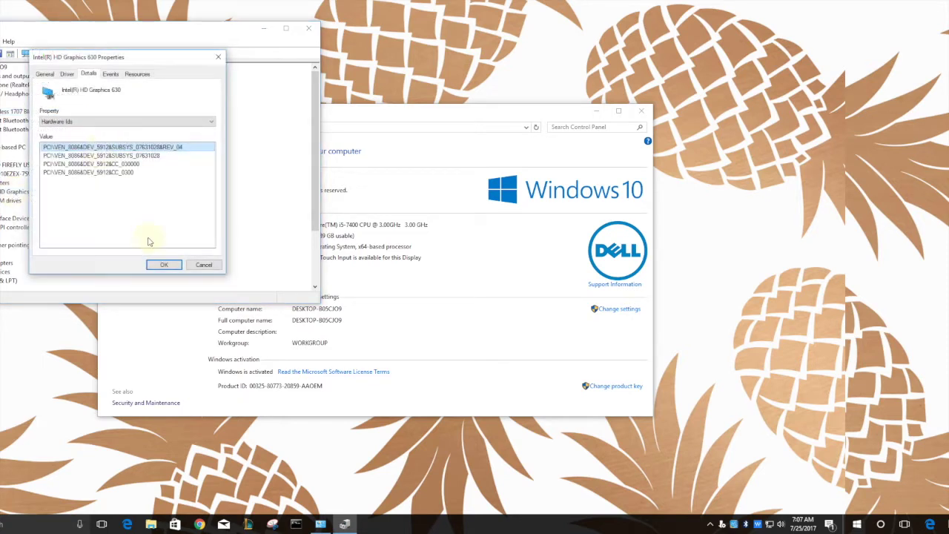
pyautogui.click(162, 265)
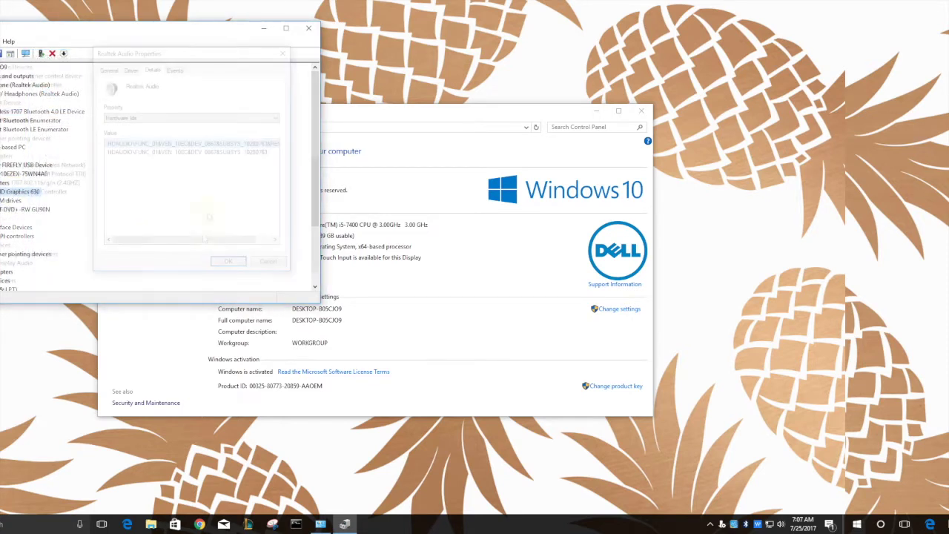
pyautogui.click(272, 524)
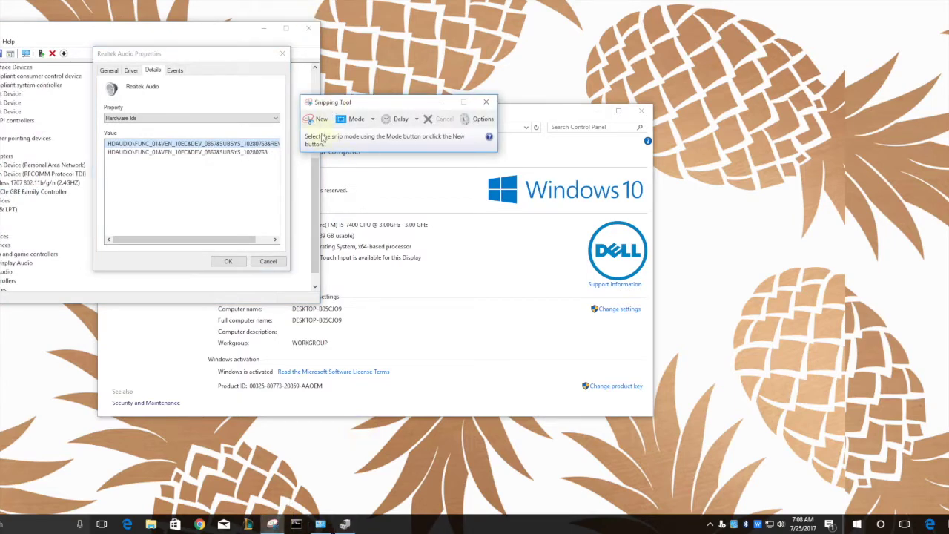
pyautogui.click(314, 119)
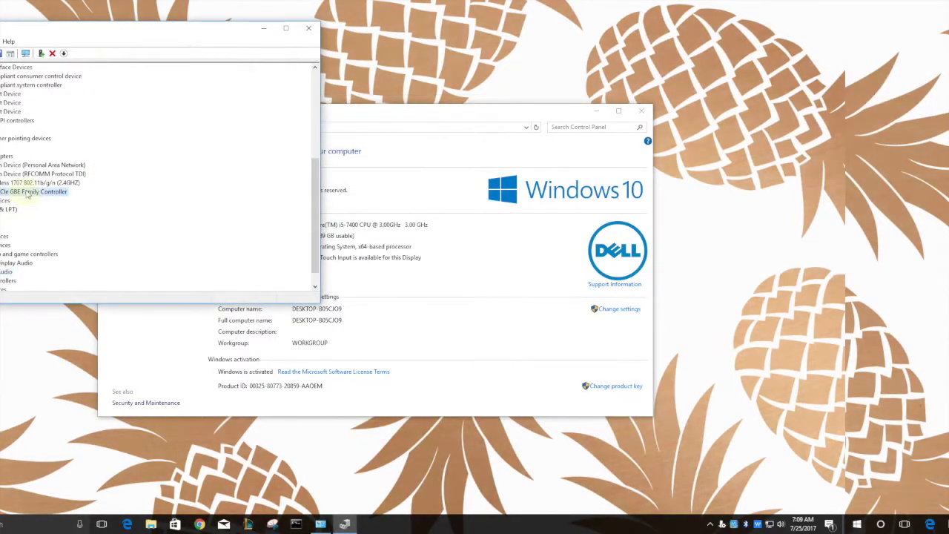
pyautogui.rightClick(24, 195)
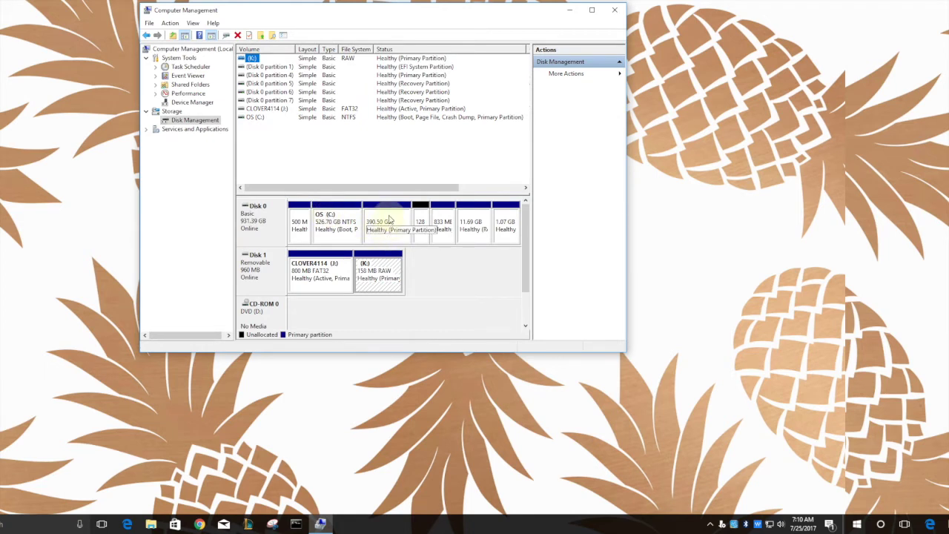
# - Select the 390.50 GB partition on Disk 0 in Disk Management
pyautogui.click(388, 209)
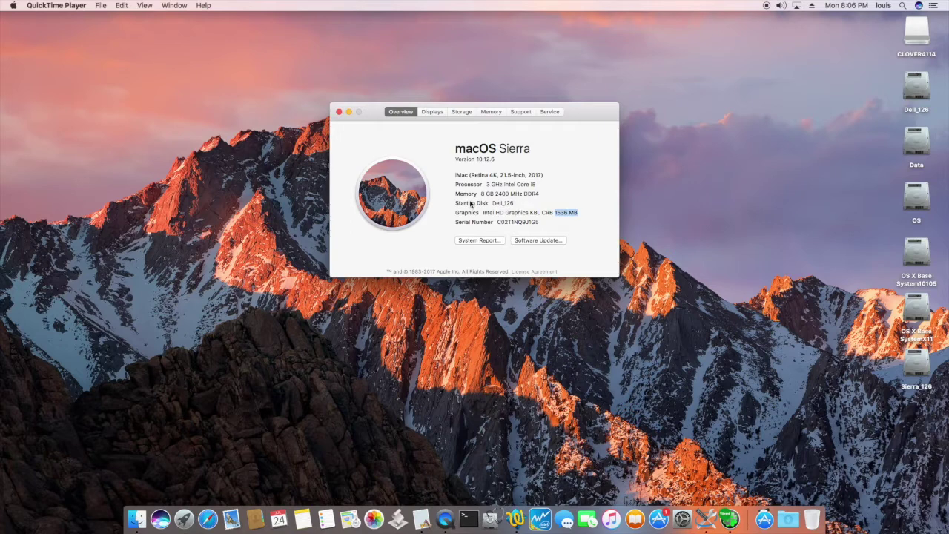
# - Open the full system report and view the Hardware > Audio devices list
pyautogui.click(478, 240)
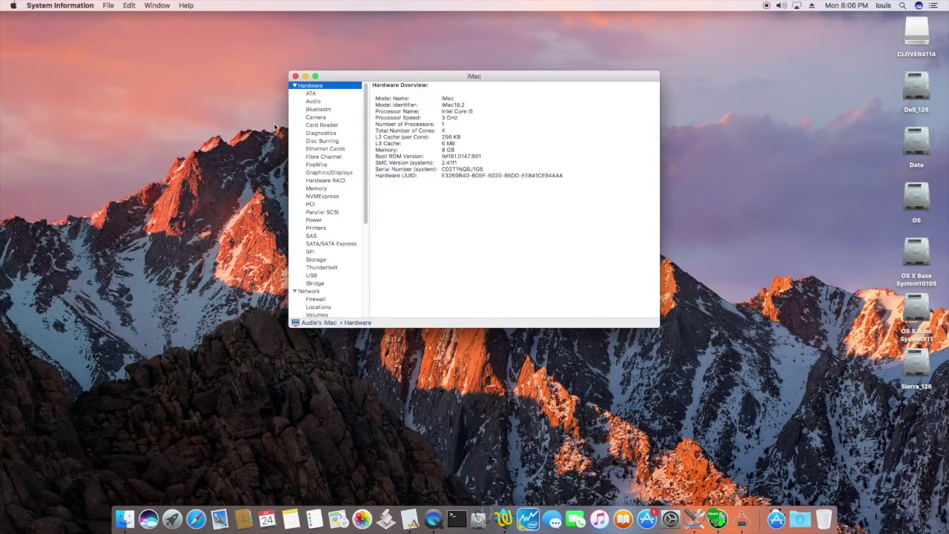
pyautogui.click(314, 101)
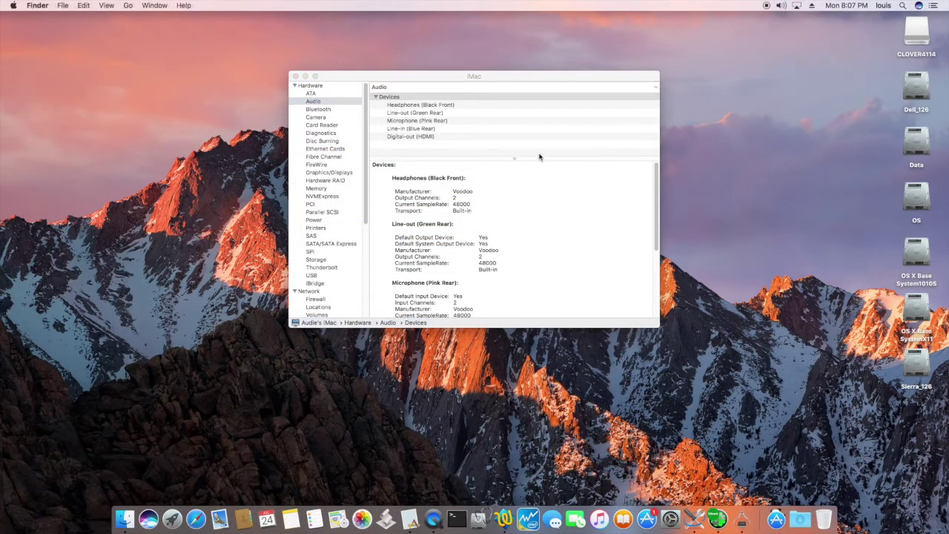
pyautogui.click(324, 109)
# - Browse the Bluetooth, Camera and Card Reader reports, then the Realtek Ethernet controller with RealtekRTL8111.kext 2.2.1
pyautogui.click(325, 110)
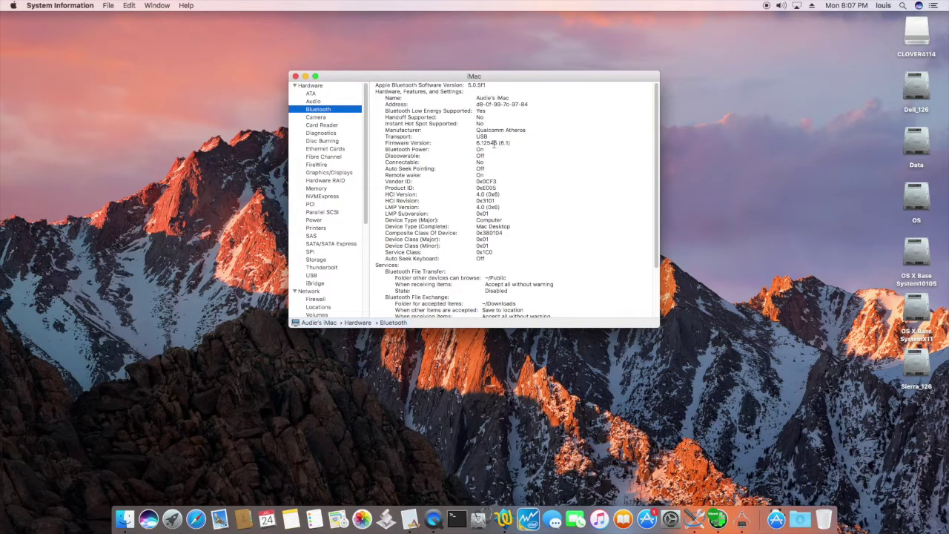
pyautogui.scroll(-5, 490, 145)
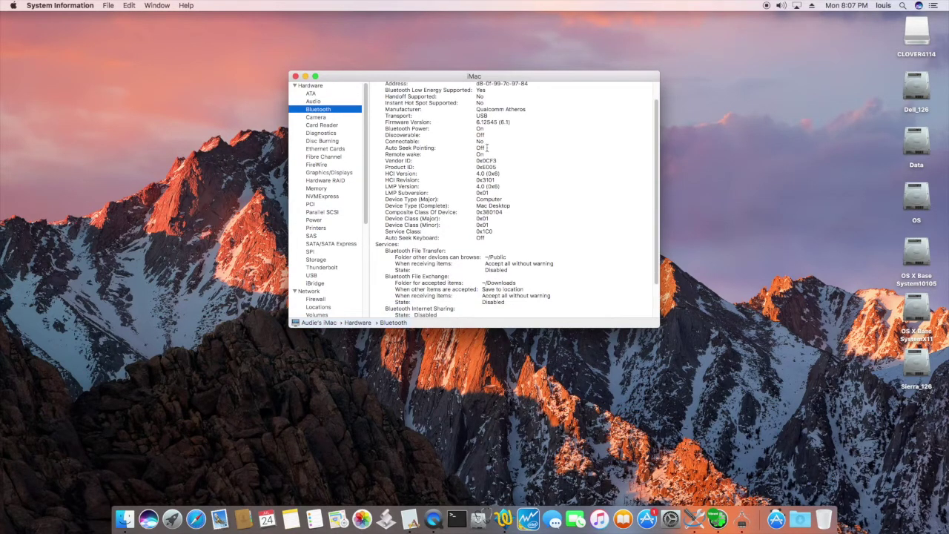
pyautogui.scroll(5, 484, 147)
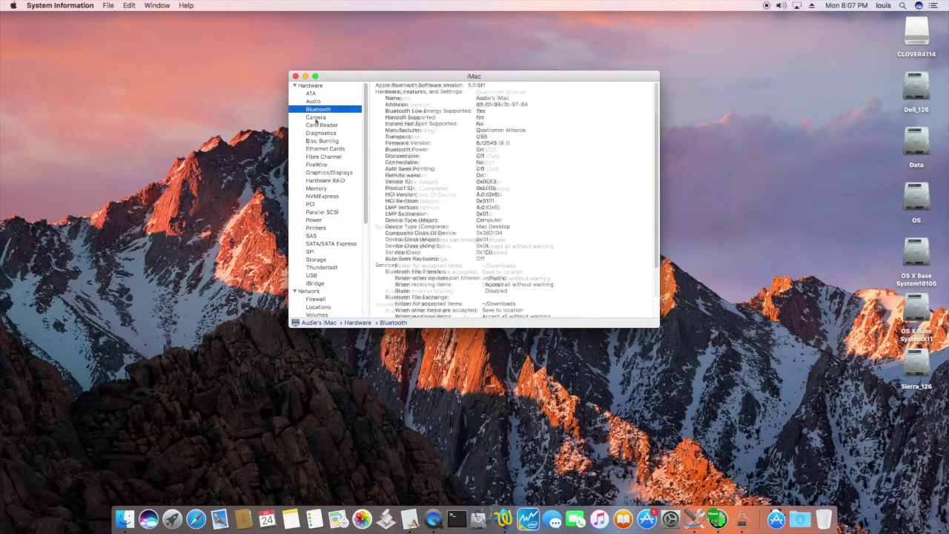
pyautogui.click(316, 117)
pyautogui.click(321, 125)
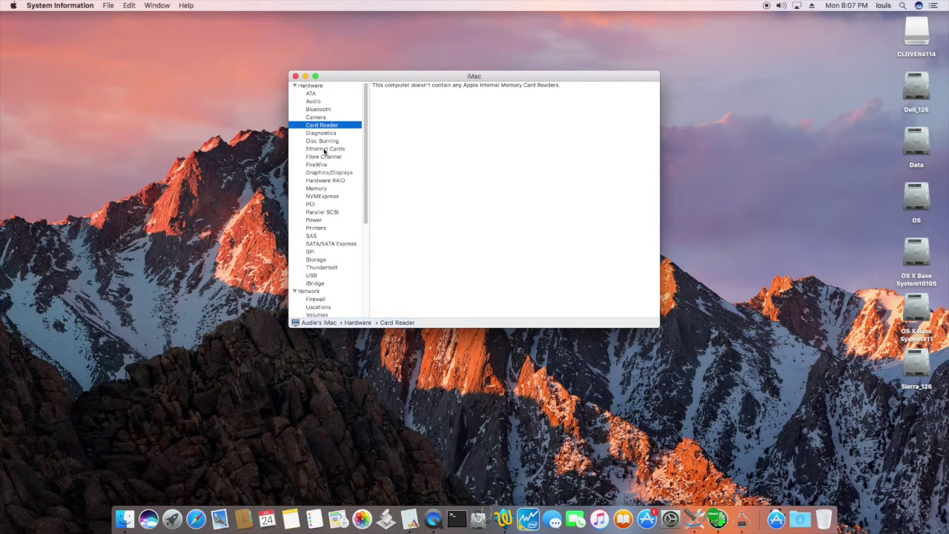
pyautogui.click(325, 151)
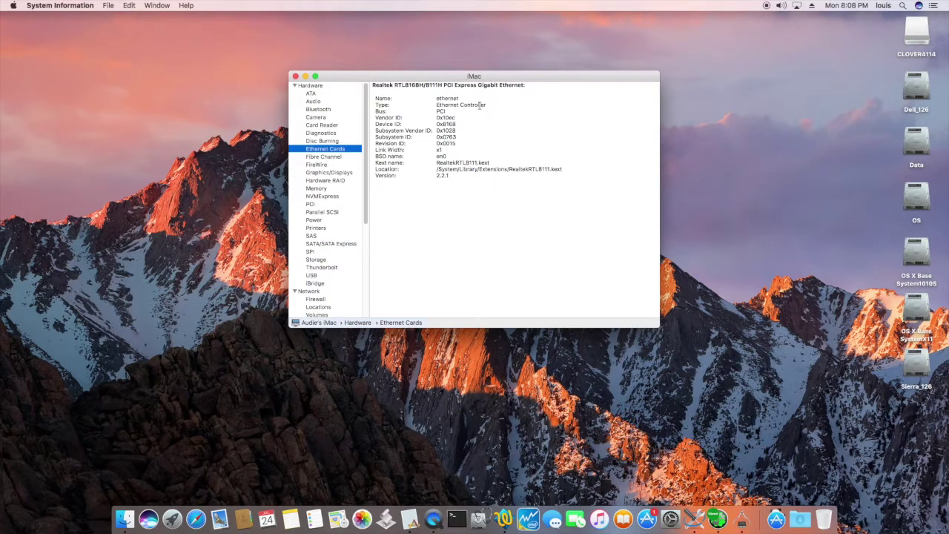
pyautogui.press('Down')
pyautogui.press('Down')
pyautogui.press('Down')
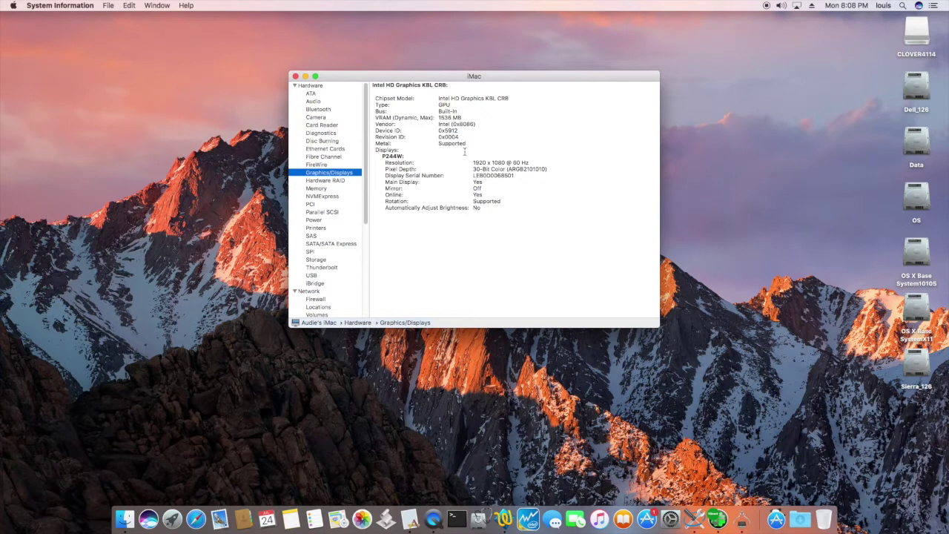
# - Step through the Memory and PCI reports, then view the USB 3.0 device tree
pyautogui.press('Down')
pyautogui.press('Down')
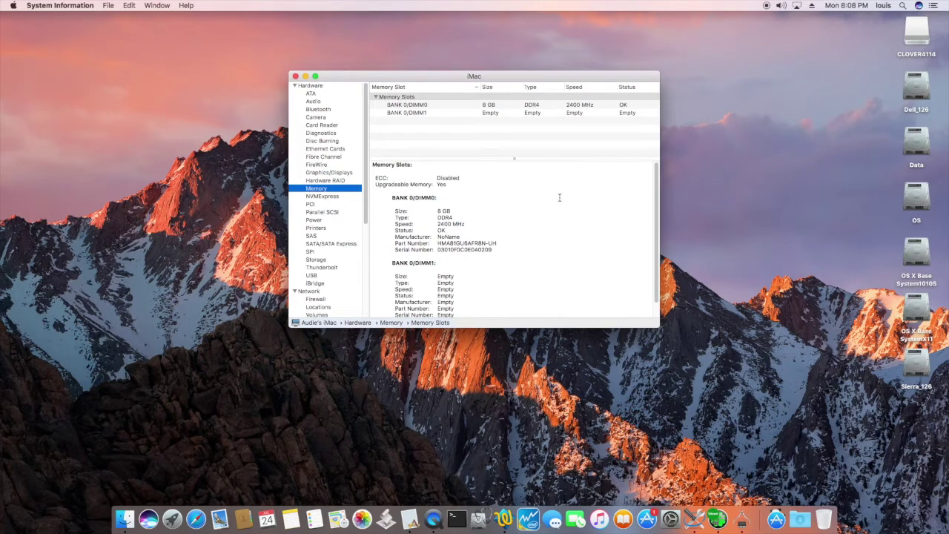
pyautogui.press('Down')
pyautogui.press('Down')
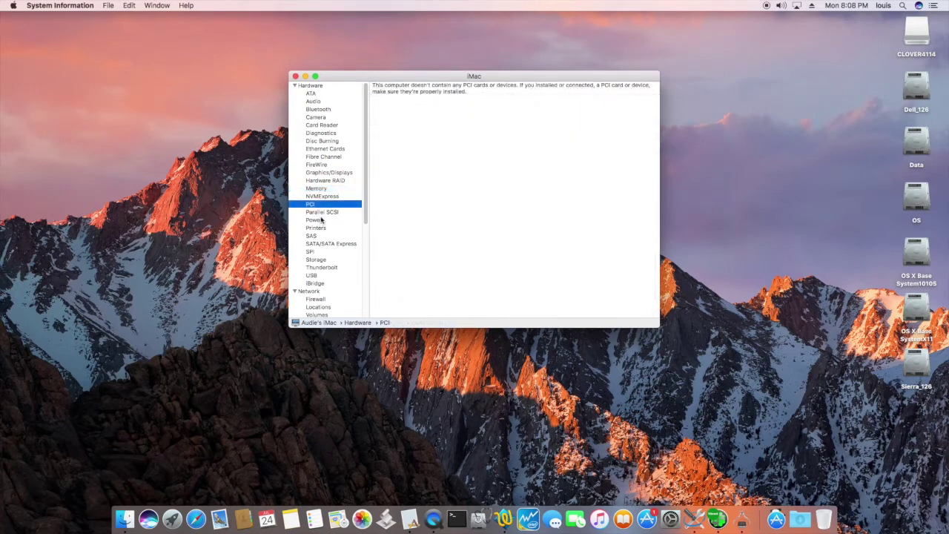
pyautogui.click(314, 276)
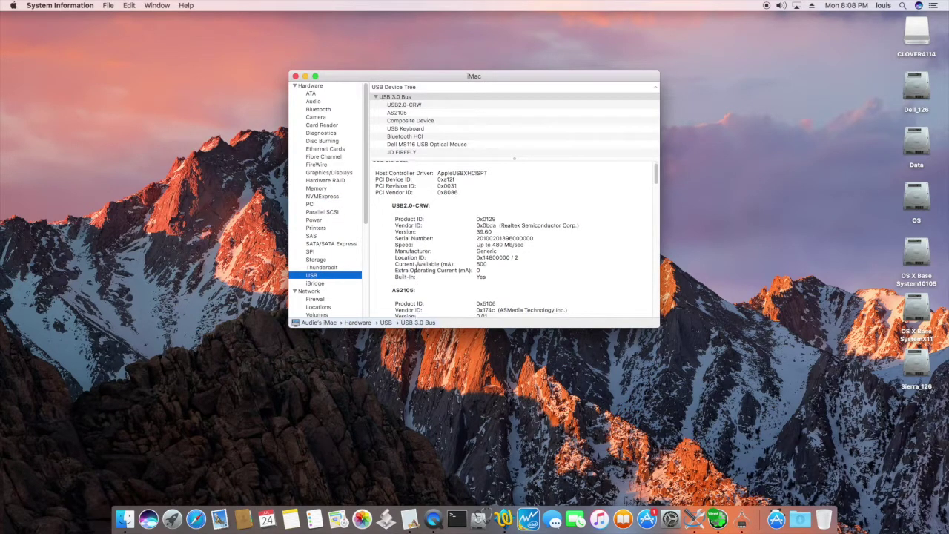
pyautogui.scroll(-2, 418, 269)
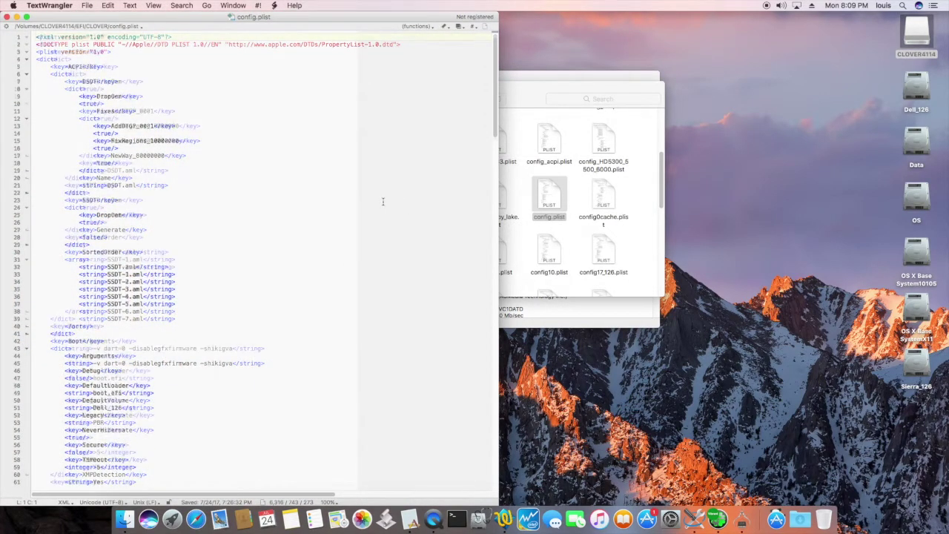
# - Highlight the disablegfxfirmware boot argument and the ig-platform-id value 0x59120000 in config.plist
pyautogui.scroll(-1, 382, 201)
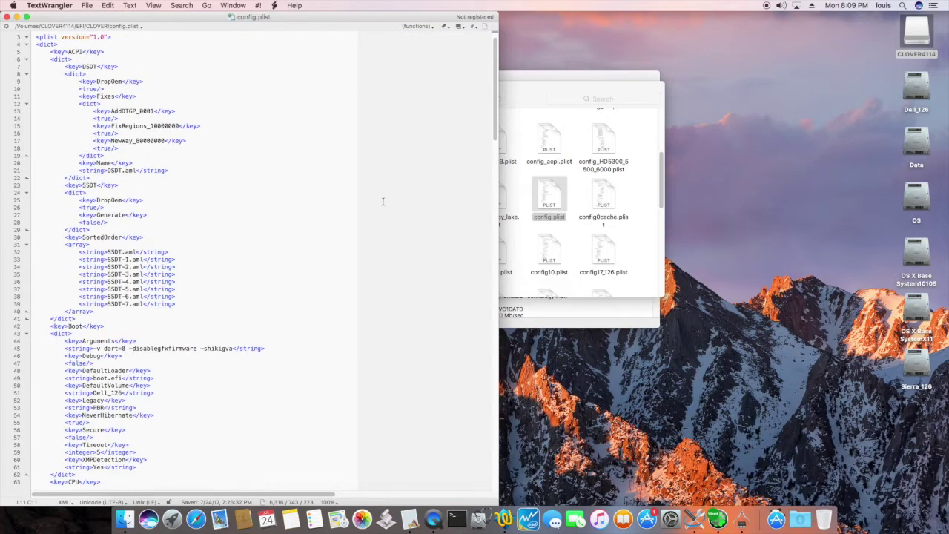
pyautogui.scroll(1, 383, 201)
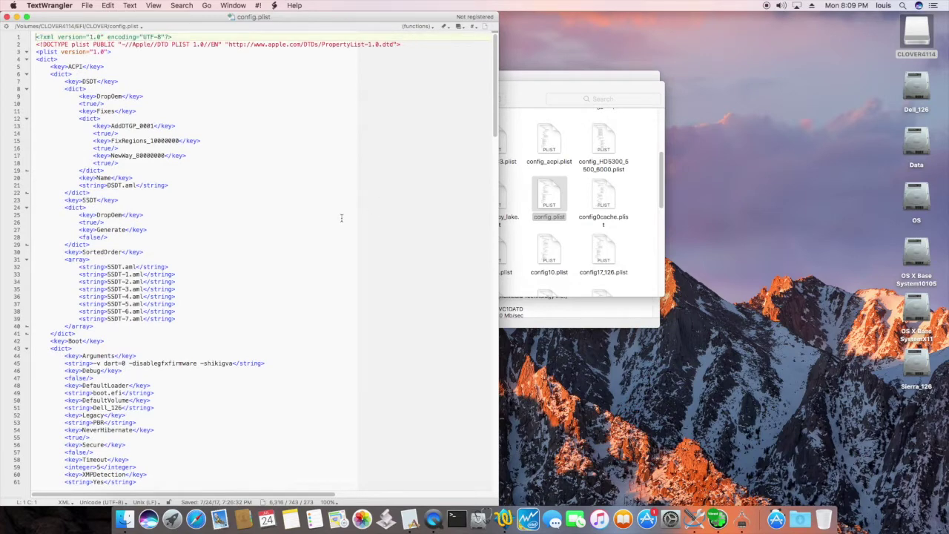
pyautogui.scroll(-8, 333, 213)
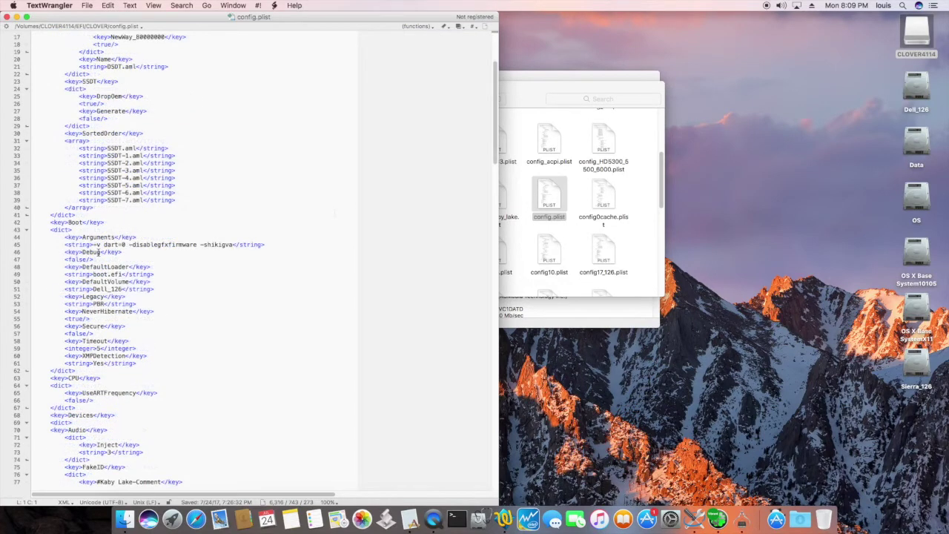
pyautogui.moveTo(134, 247); pyautogui.dragTo(235, 245)
pyautogui.scroll(-14, 222, 259)
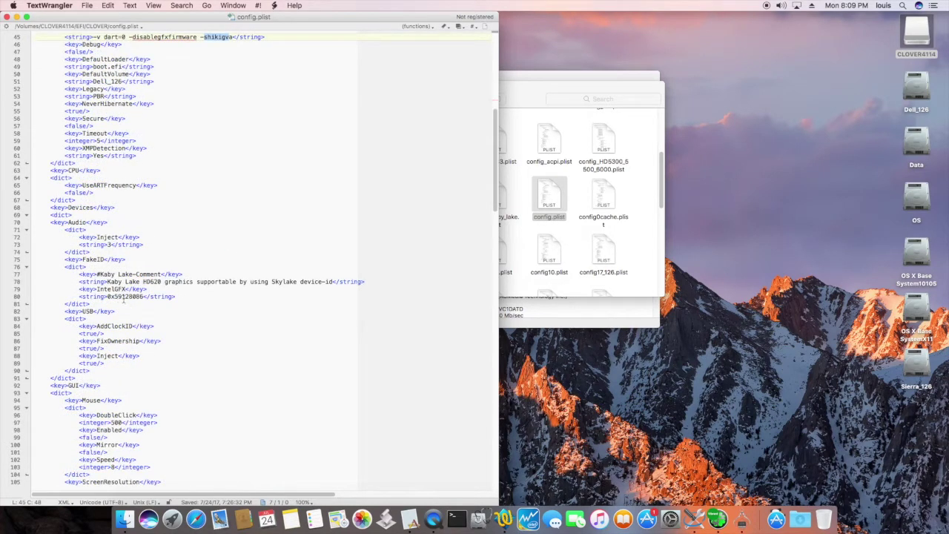
pyautogui.scroll(-7, 152, 322)
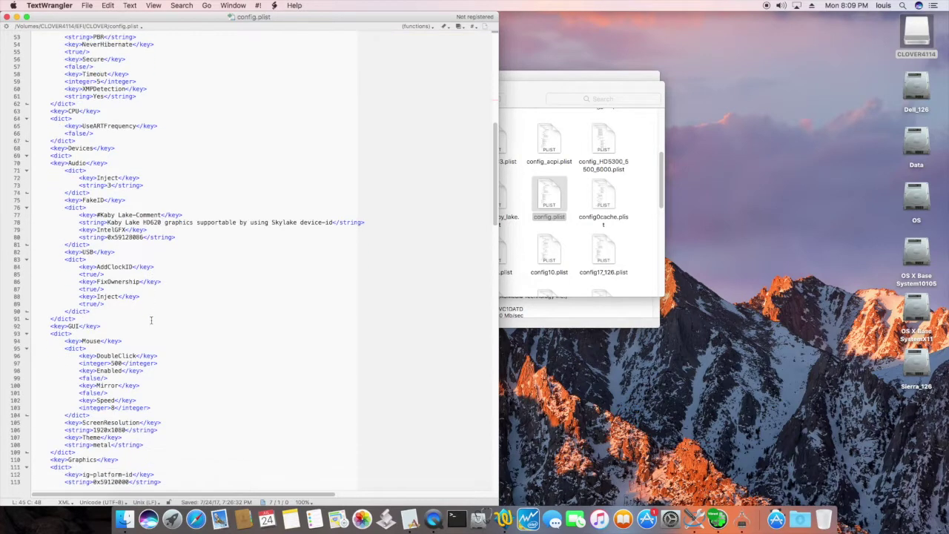
pyautogui.press('super+g')
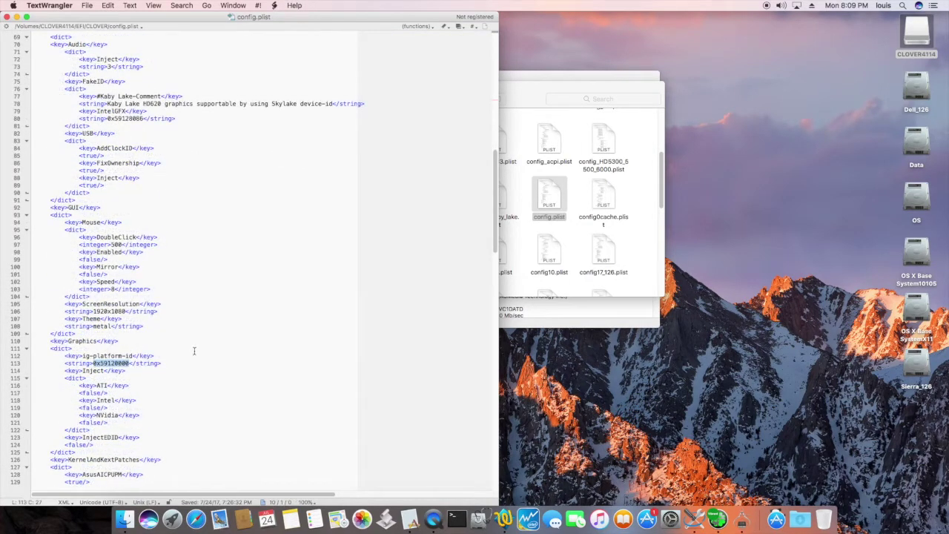
# - Scroll through the KextsToPatch entries and select the SSDT.aml entry on line 32
pyautogui.scroll(-4, 191, 350)
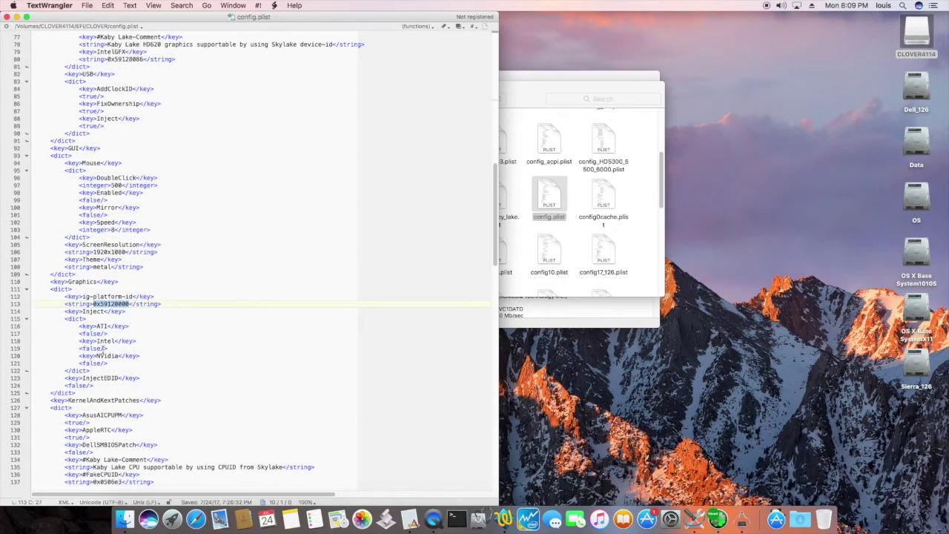
pyautogui.scroll(-20, 103, 348)
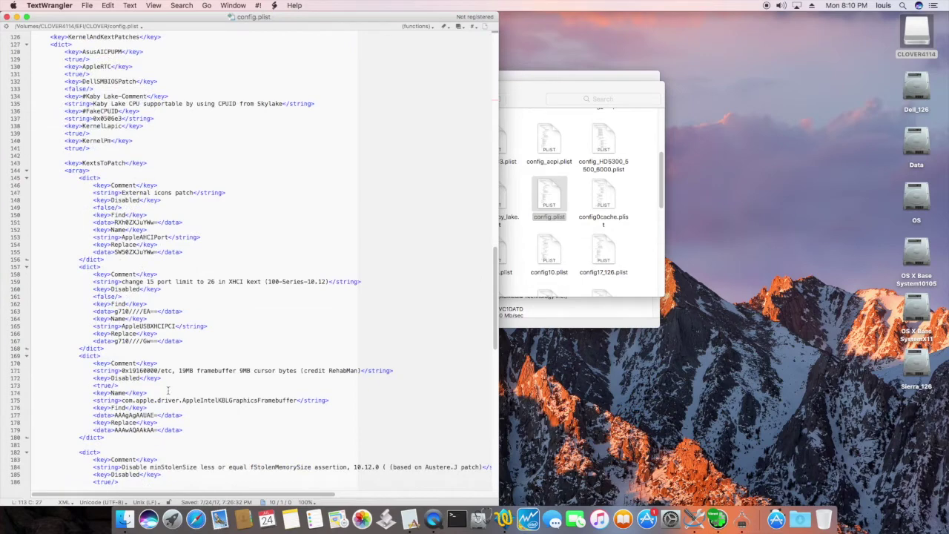
pyautogui.scroll(-1, 215, 388)
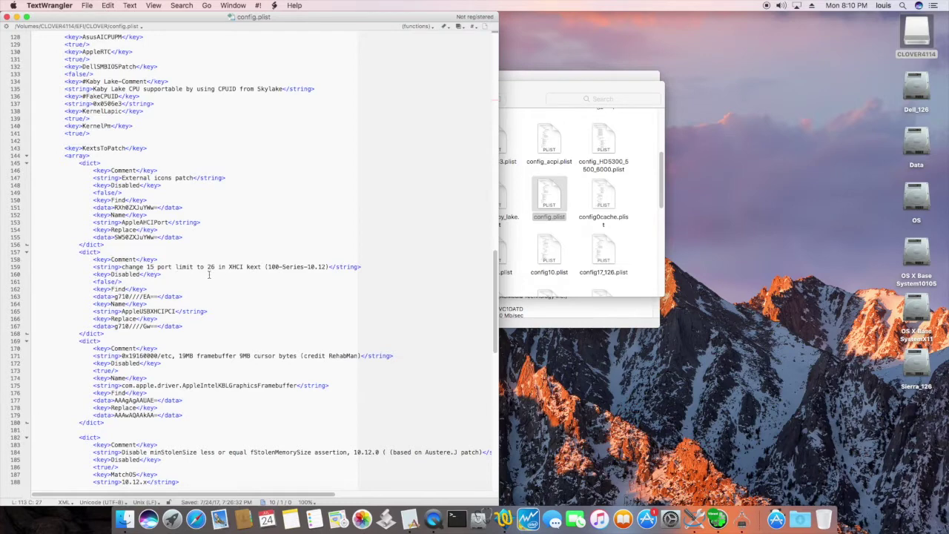
pyautogui.scroll(-3, 244, 263)
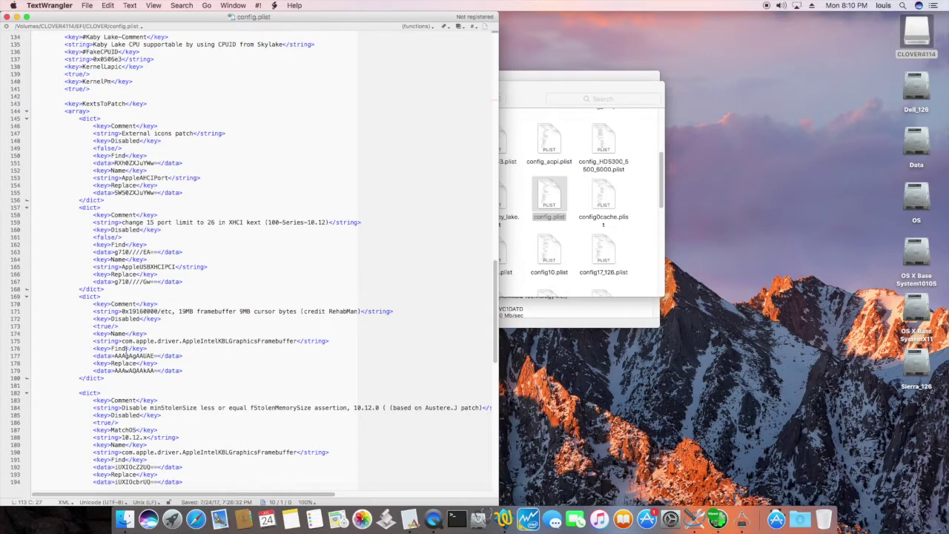
pyautogui.scroll(-1, 118, 349)
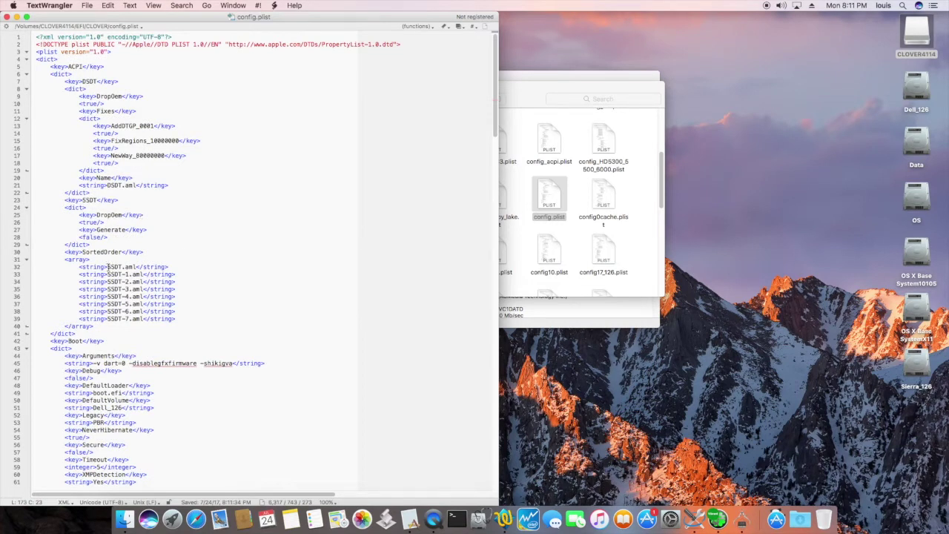
pyautogui.moveTo(108, 267); pyautogui.dragTo(135, 266)
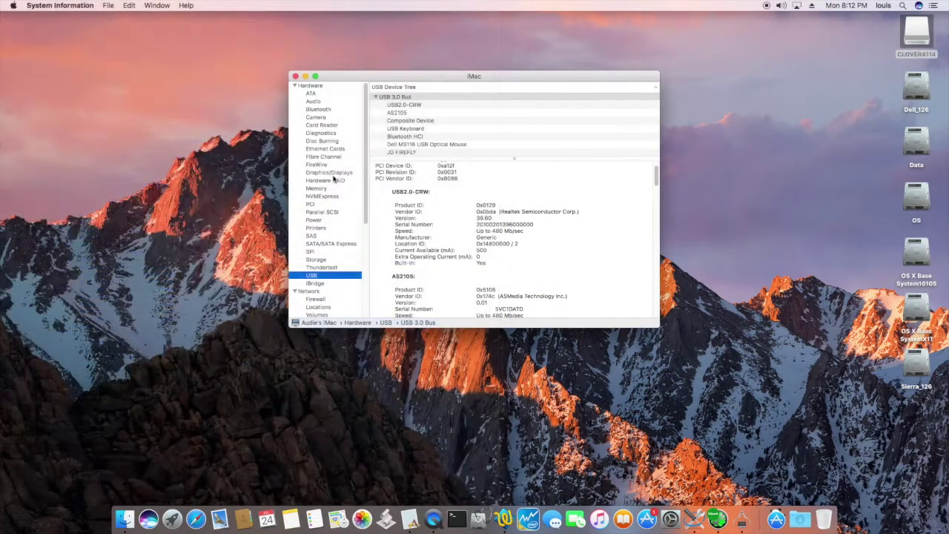
# - View the Intel HD Graphics KBL CRB display details, then quit System Information
pyautogui.click(333, 174)
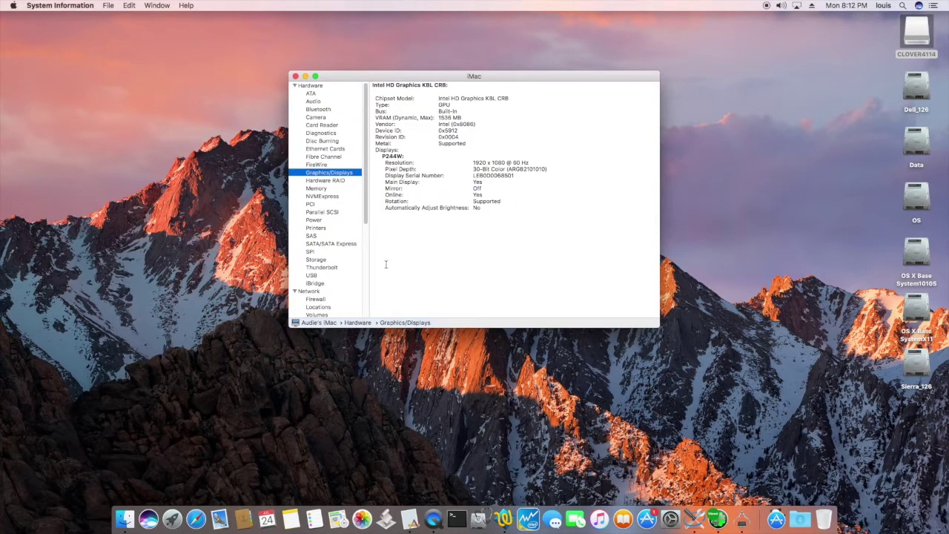
pyautogui.press('super+q')
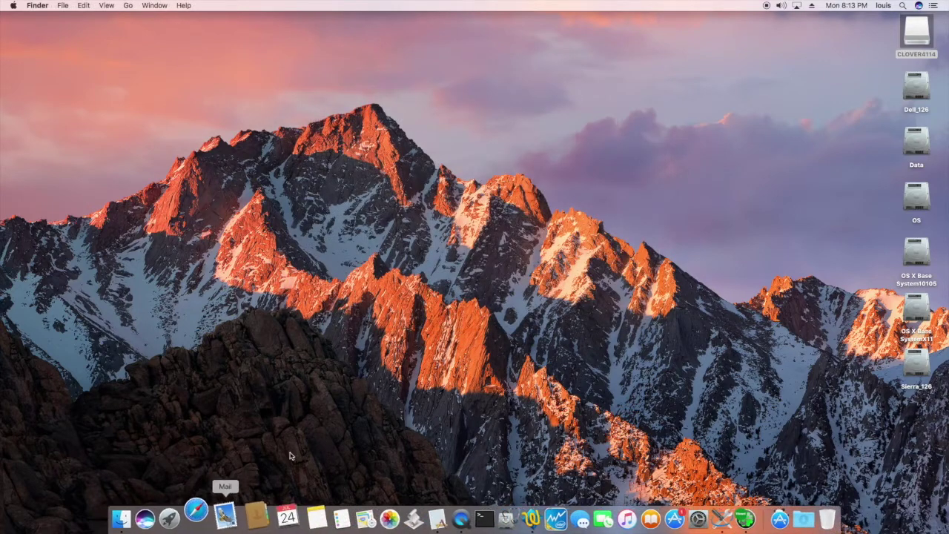
pyautogui.click(196, 512)
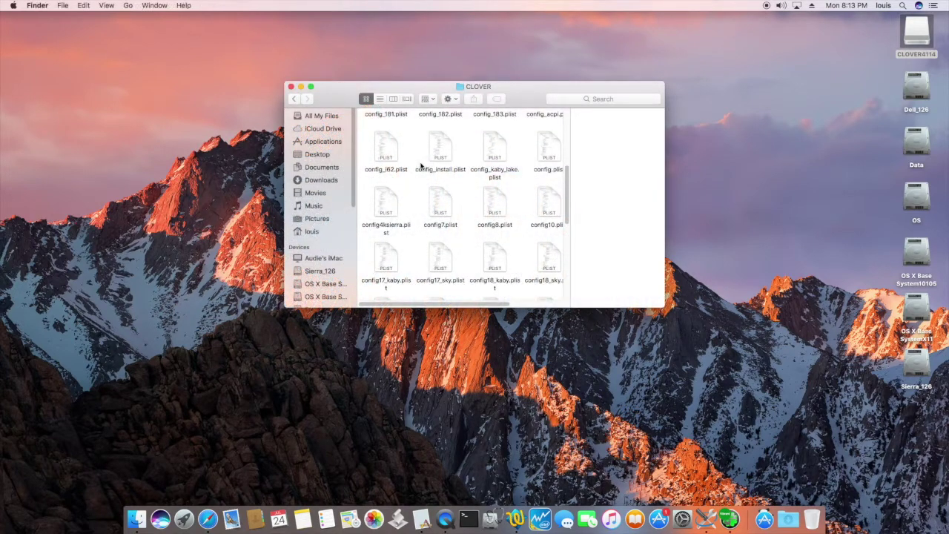
# - Open CLOVER's kexts/10.12 folder and check FakeSMC.kext's info, version 6.25
pyautogui.scroll(5, 426, 170)
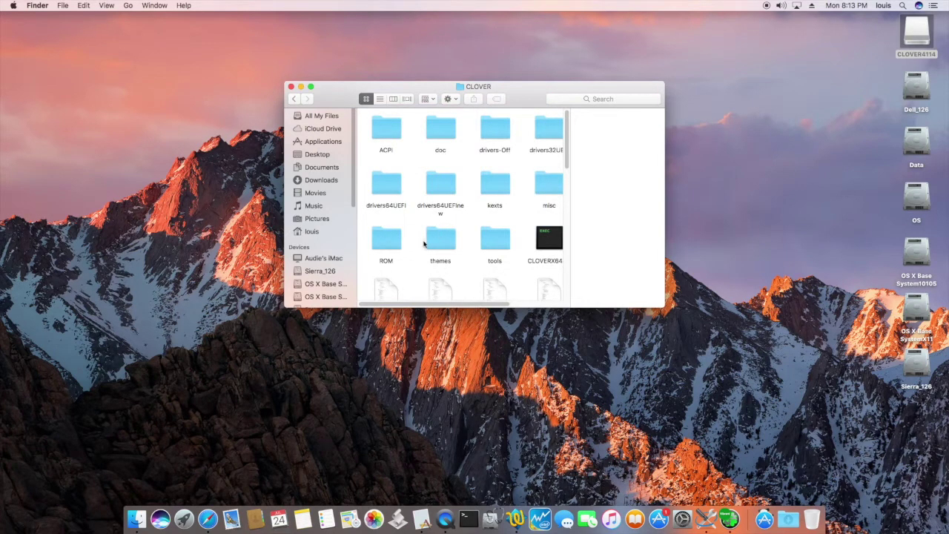
pyautogui.doubleClick(494, 187)
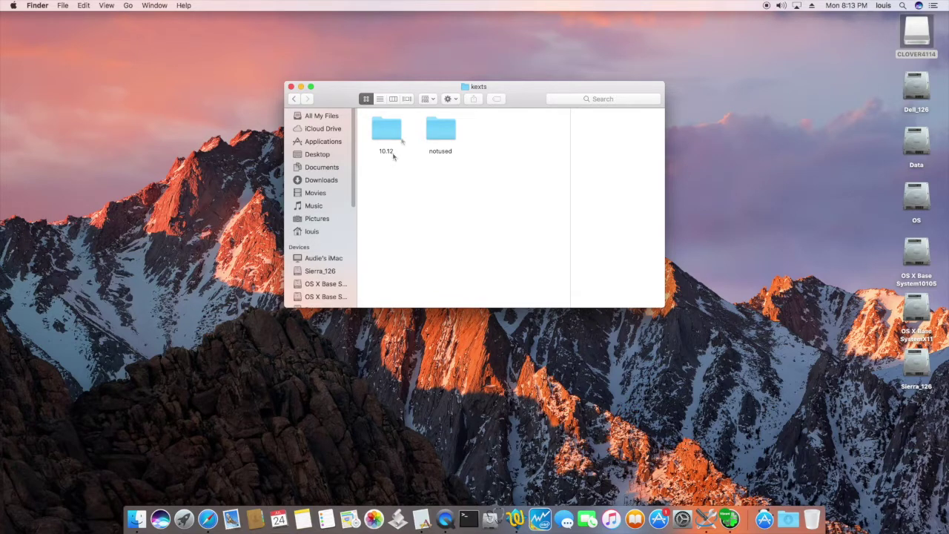
pyautogui.doubleClick(387, 129)
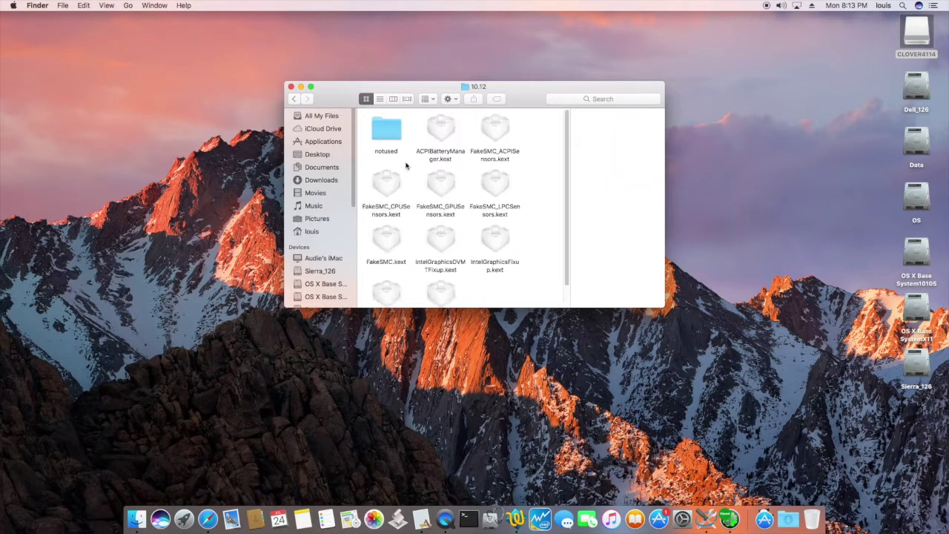
pyautogui.scroll(-2, 420, 179)
pyautogui.rightClick(386, 207)
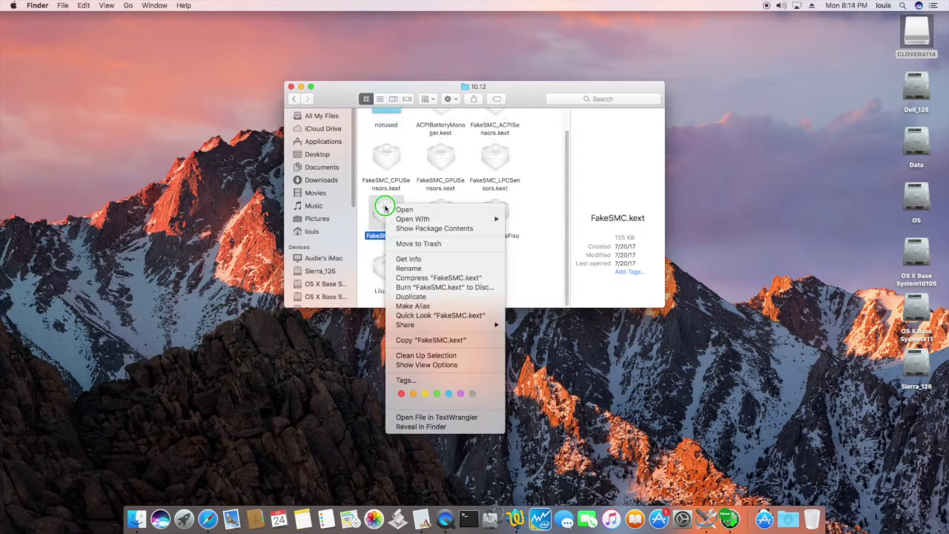
pyautogui.click(412, 259)
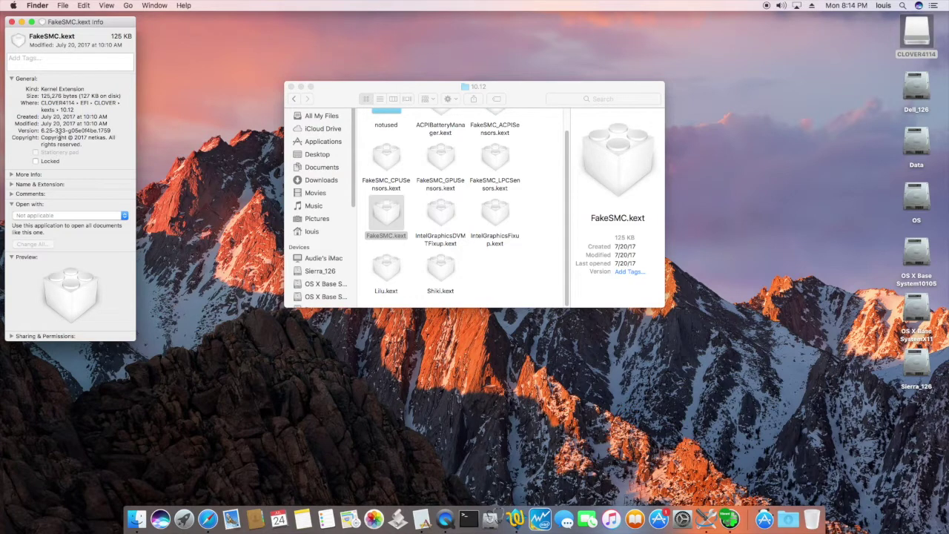
pyautogui.click(12, 22)
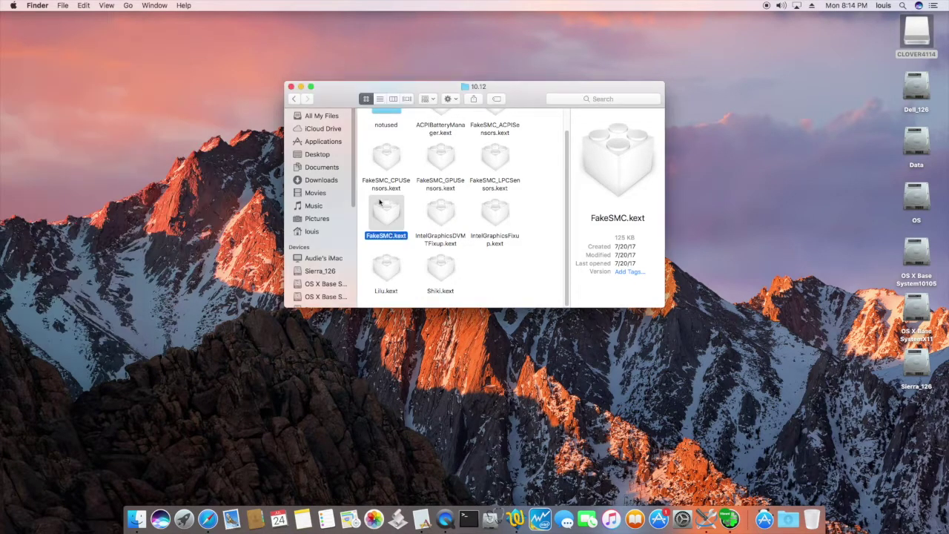
pyautogui.click(452, 241)
# - Check the versions of IntelGraphicsDVMTFixup.kext (1.1.6) and IntelGraphicsFixup.kext via Get Info
pyautogui.rightClick(444, 250)
pyautogui.click(487, 269)
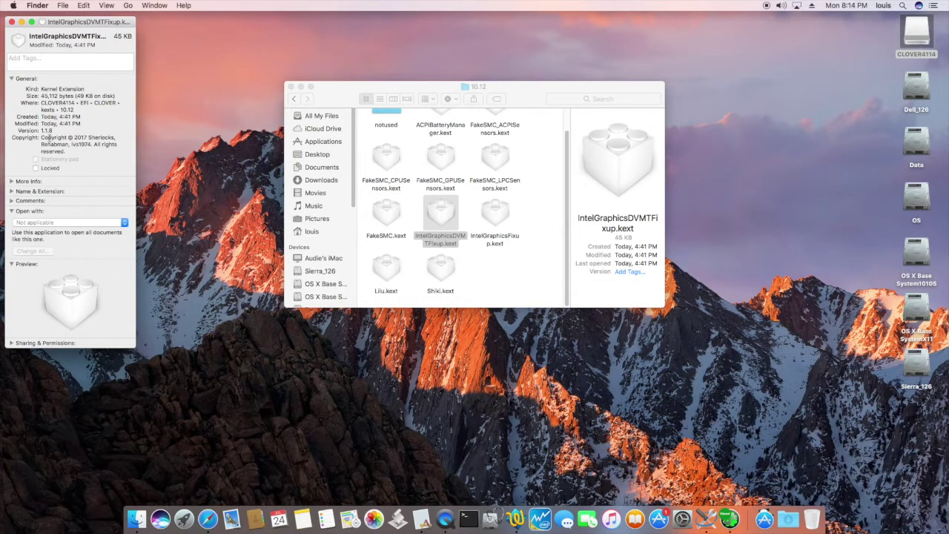
pyautogui.click(12, 22)
pyautogui.press('Right')
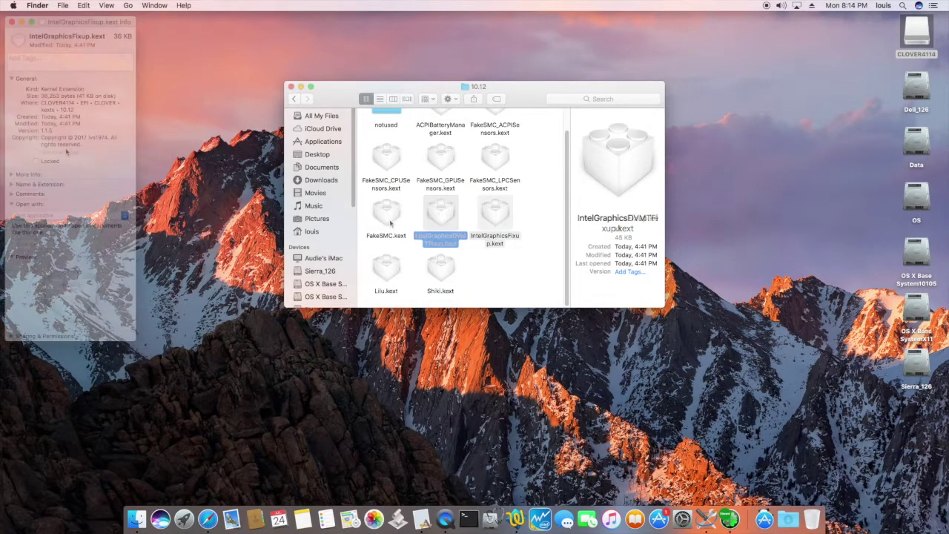
pyautogui.press('super+i')
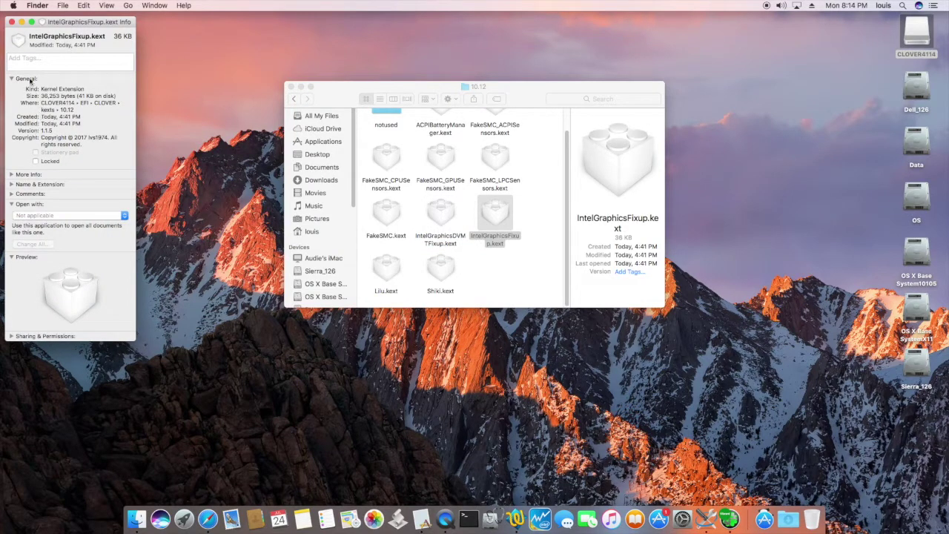
pyautogui.click(12, 21)
# - Check the Lilu.kext and Shiki.kext versions, then clear the file selection
pyautogui.rightClick(390, 265)
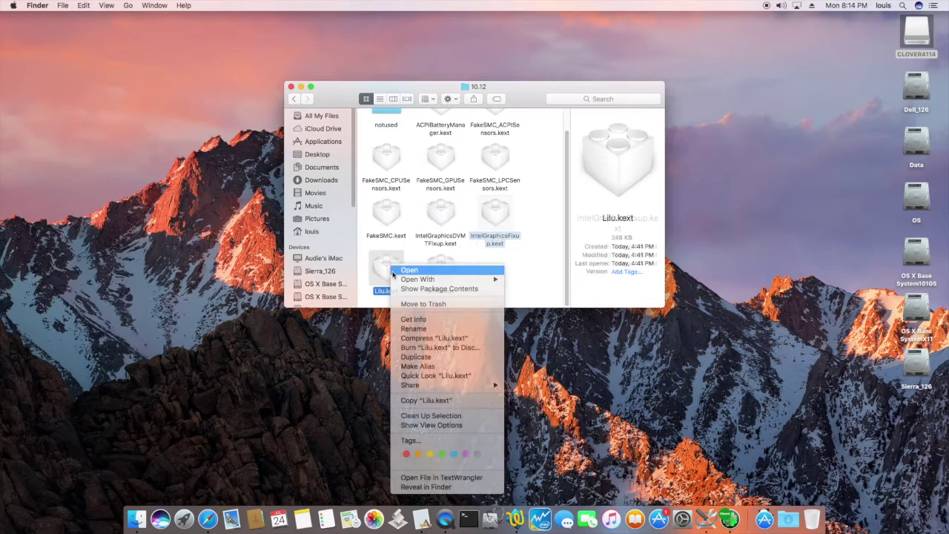
pyautogui.click(425, 320)
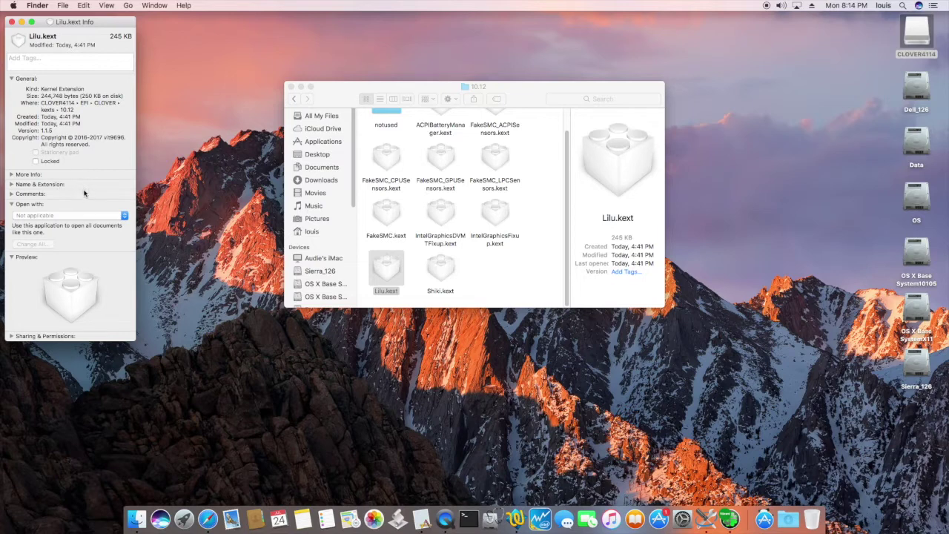
pyautogui.click(11, 22)
pyautogui.click(438, 270)
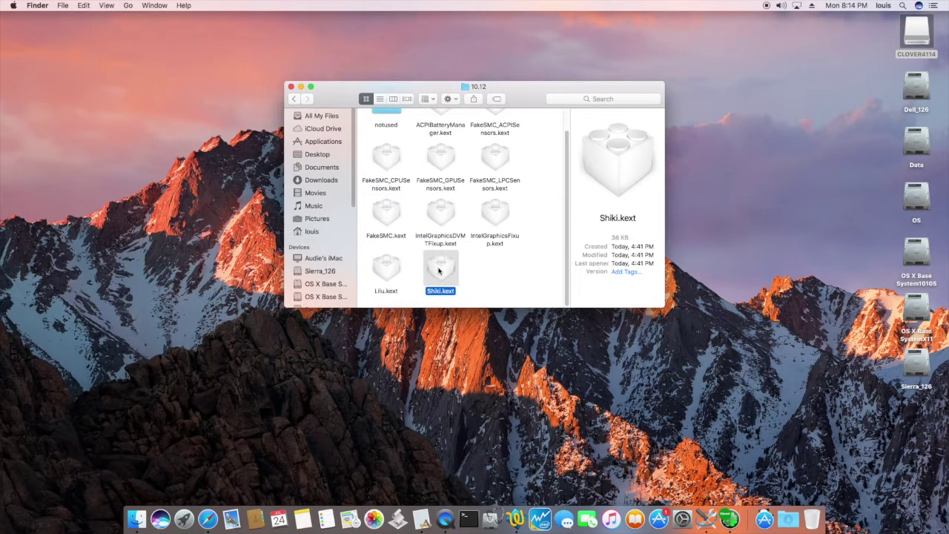
pyautogui.rightClick(436, 264)
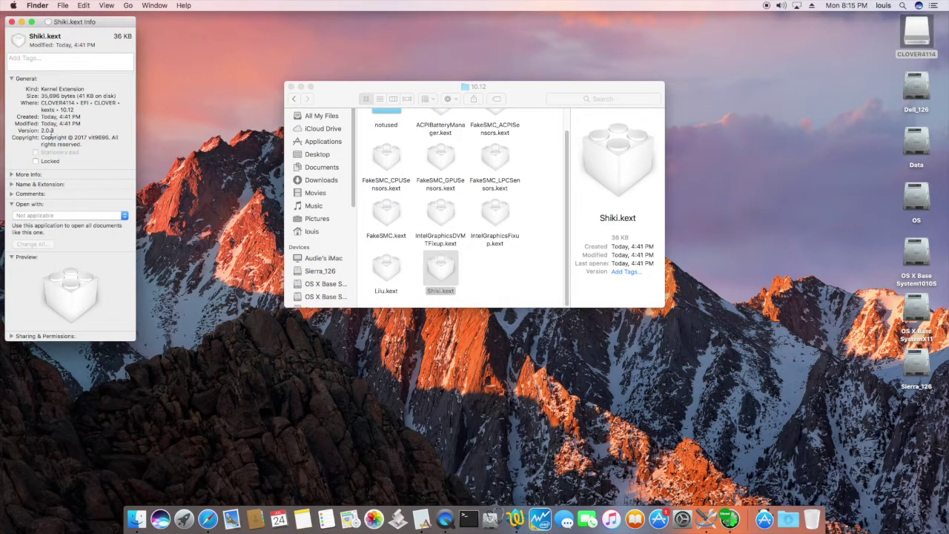
pyautogui.click(11, 21)
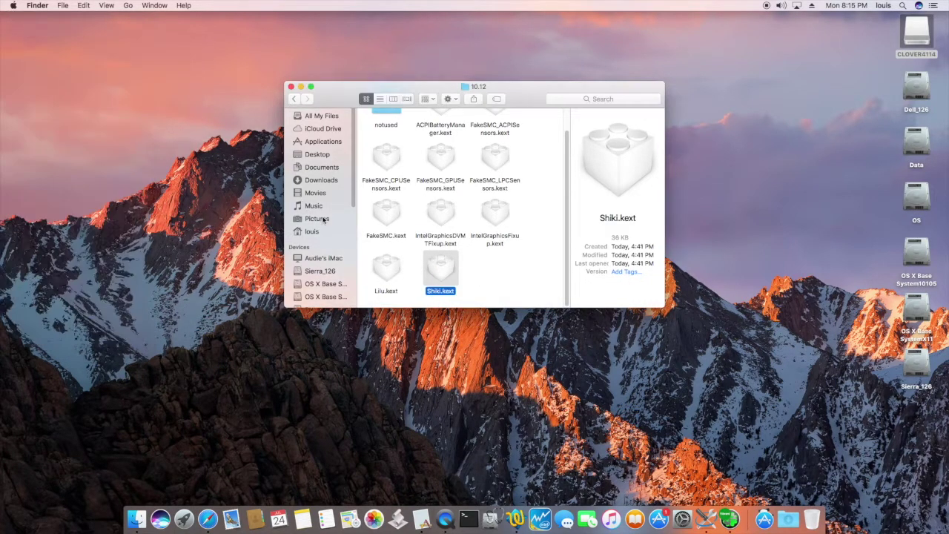
pyautogui.rightClick(439, 270)
pyautogui.click(544, 253)
pyautogui.click(516, 281)
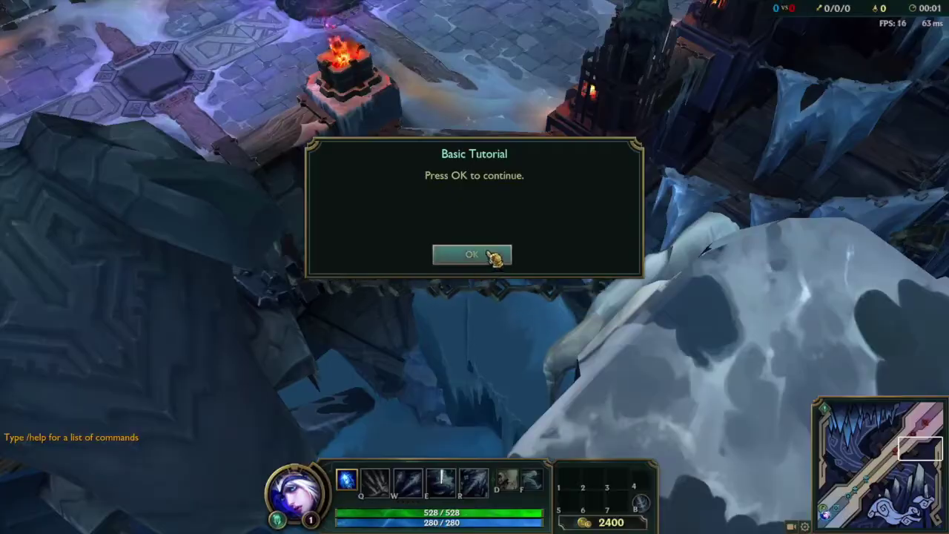
# - Enter the Basic Tutorial, move Ashe, pan the camera down-left, and walk her north toward the waypoint
pyautogui.click(493, 255)
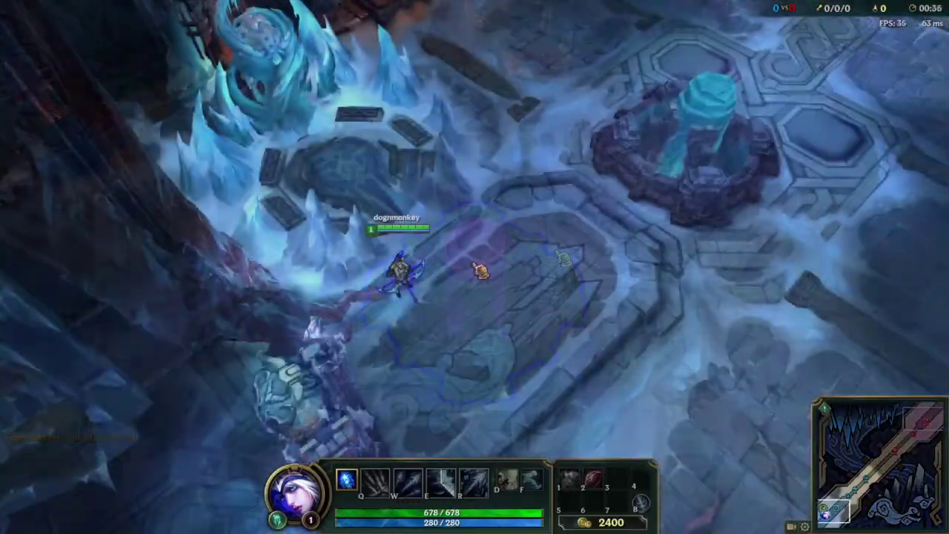
pyautogui.rightClick(489, 265)
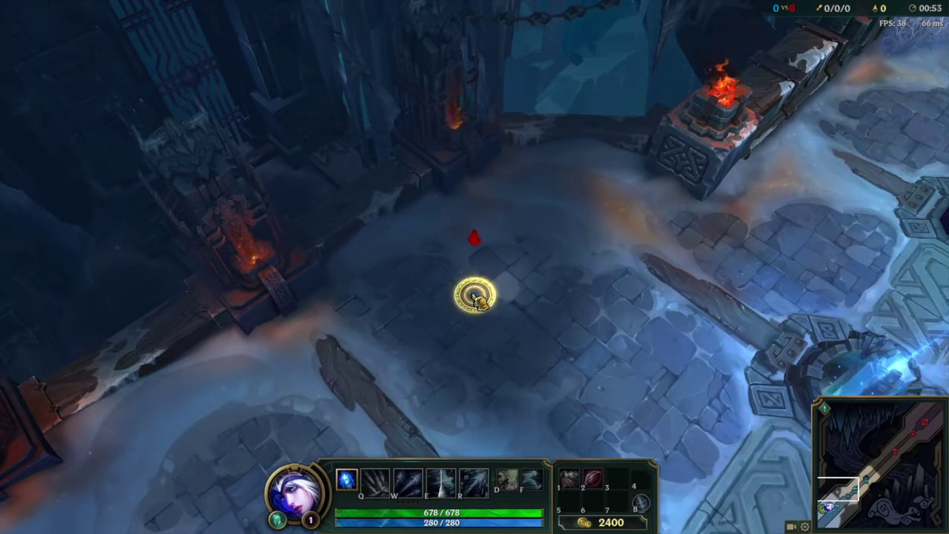
pyautogui.press('Down')
pyautogui.press('Left')
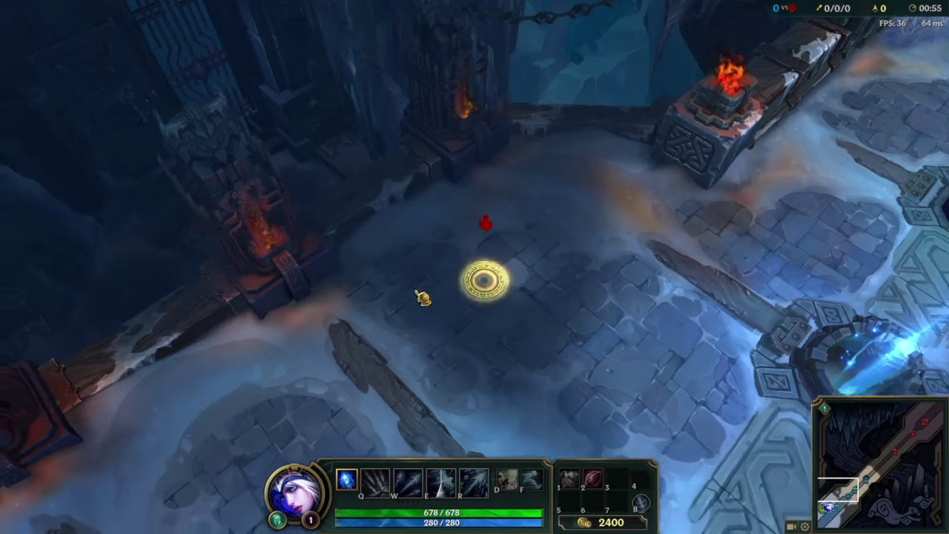
pyautogui.press('Down')
pyautogui.press('Left')
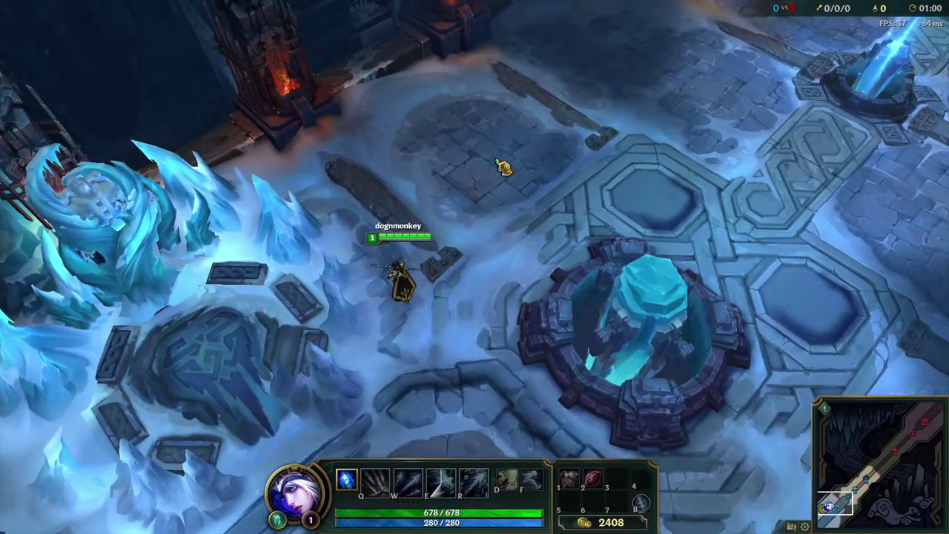
pyautogui.rightClick(497, 167)
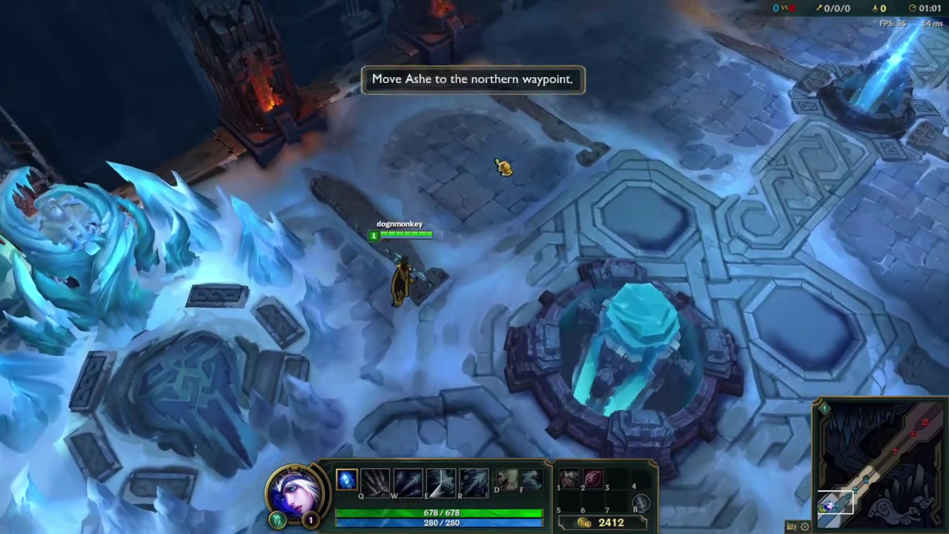